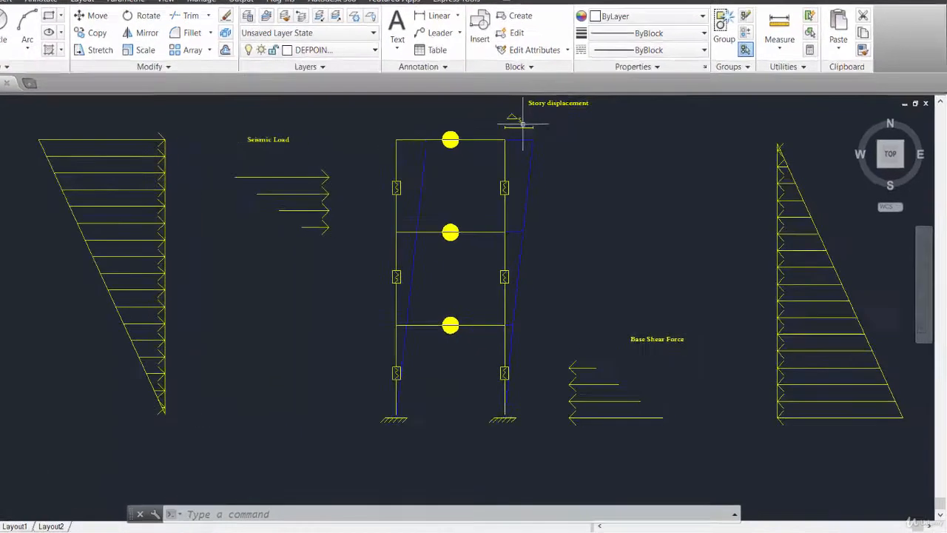
scroll(561, 139, "up", 2)
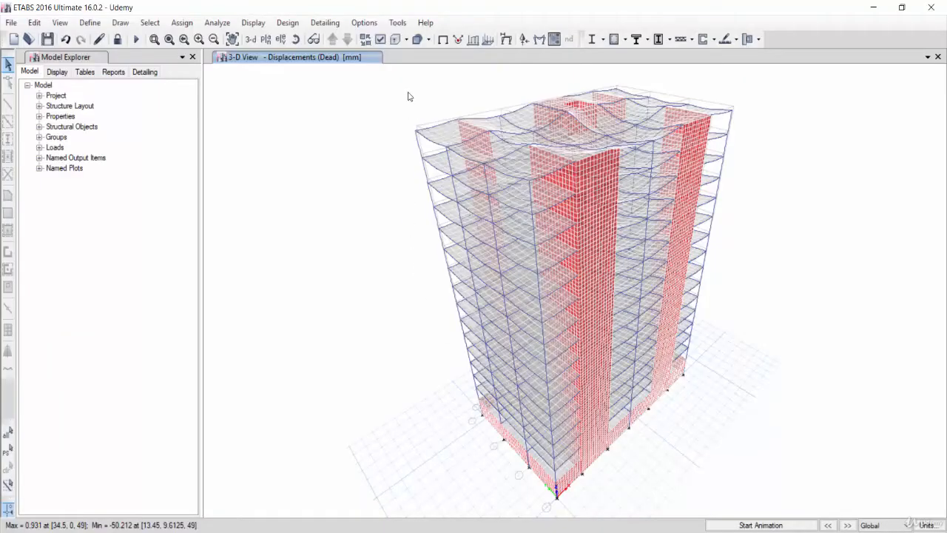
- Switch to ETABS, show the undeformed shape and display the plan view of Story16
left_click(442, 40)
left_click(265, 39)
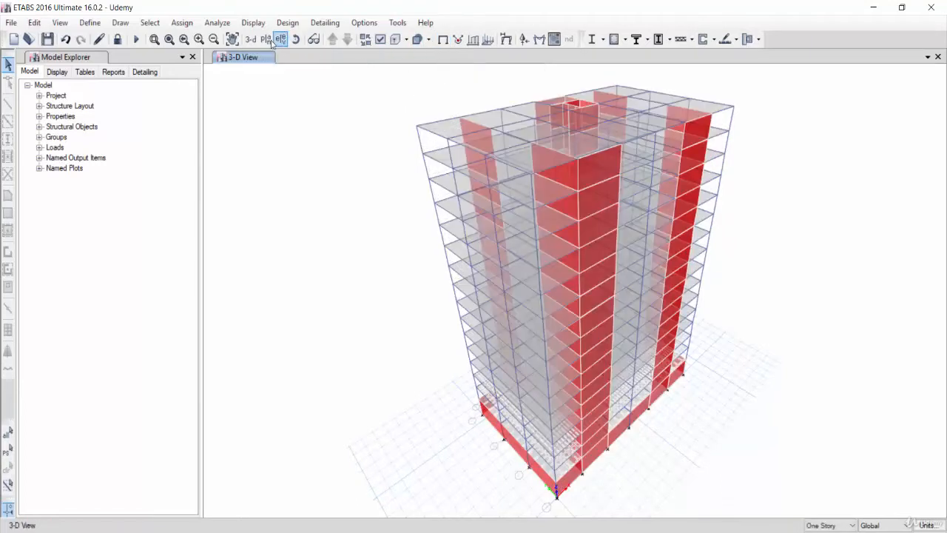
left_click(425, 430)
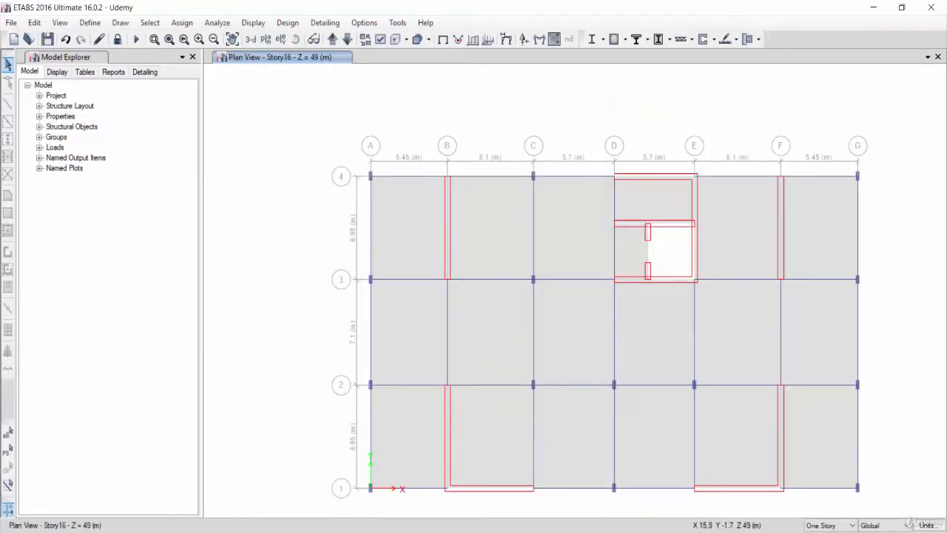
- Switch to the PowerPoint slide on the story displacement limit and bring up the calculator beside its text
key("alt+Tab")
left_click(546, 532)
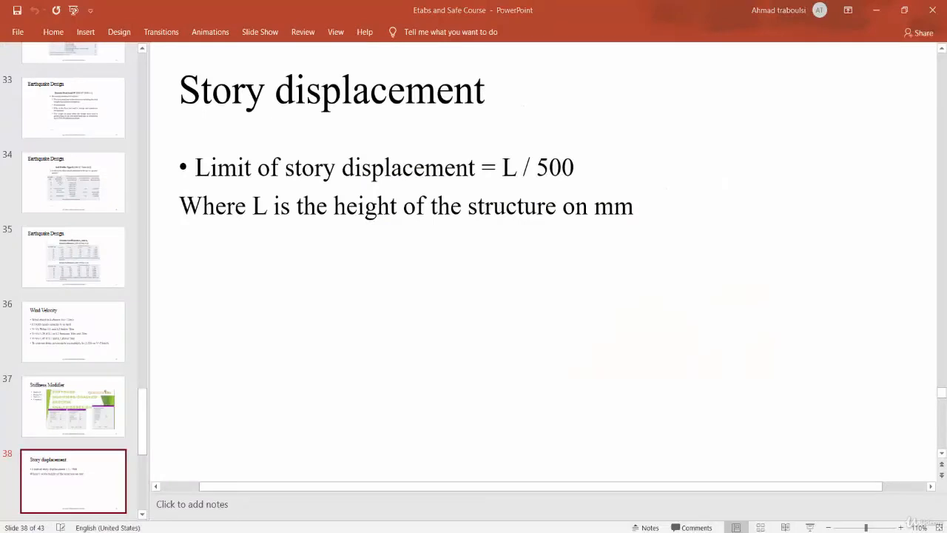
left_click_drag(528, 37, 784, 102)
- Calculate the allowable story displacement as 49000 divided by 500, and close the calculator
left_click(753, 344)
left_click(857, 318)
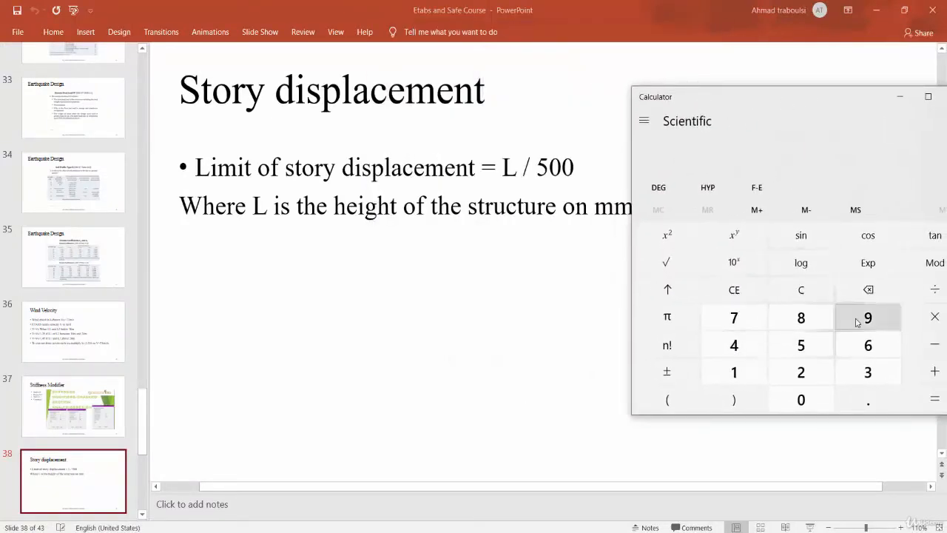
left_click(681, 506)
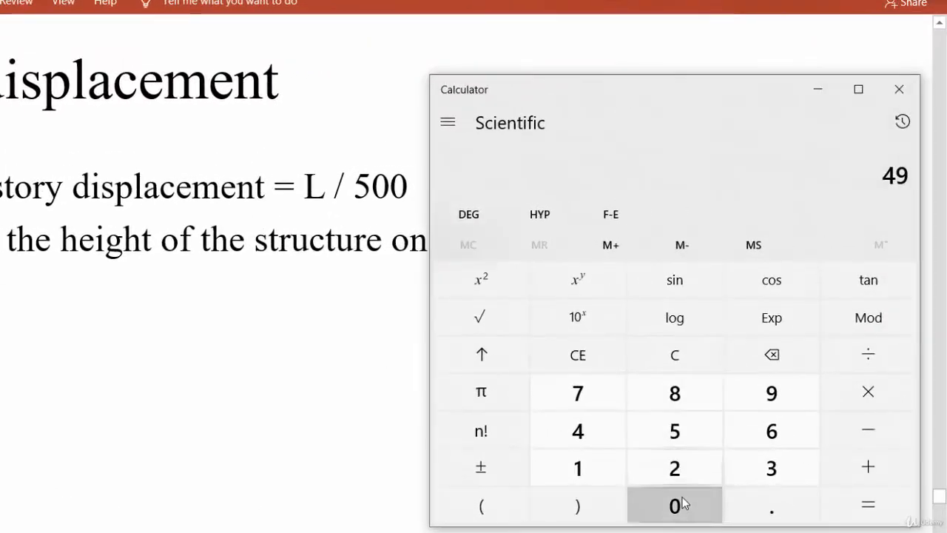
left_click(681, 505)
left_click(681, 505)
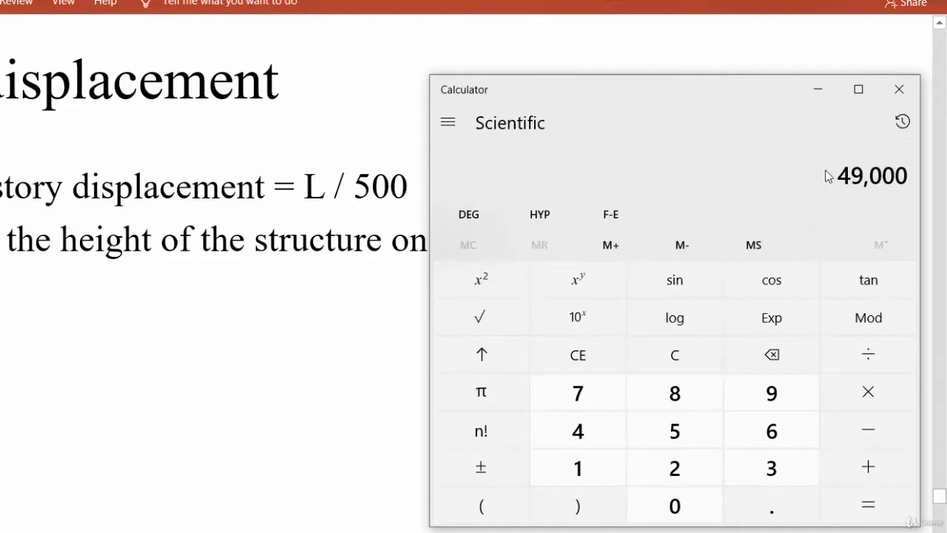
left_click_drag(672, 99, 686, 75)
left_click(868, 333)
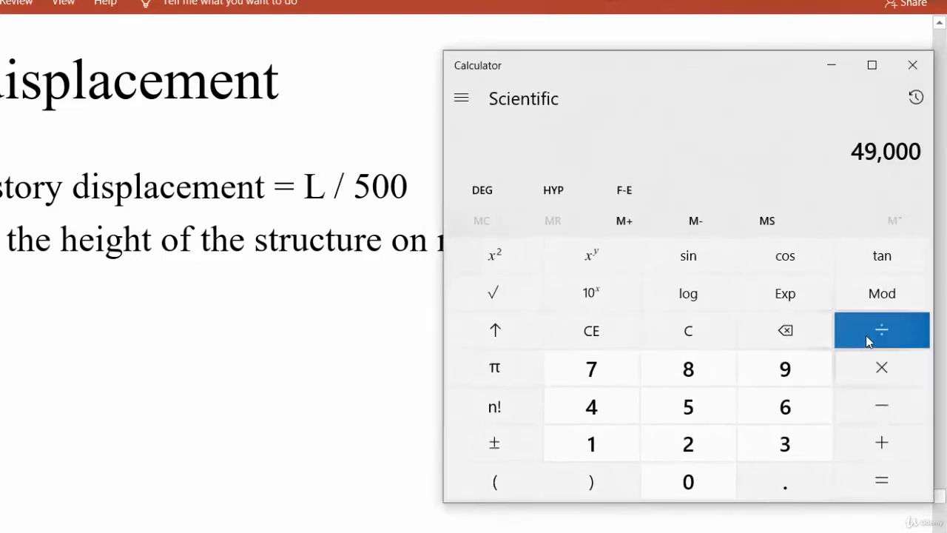
left_click(722, 407)
left_click(695, 489)
left_click(696, 488)
left_click(877, 481)
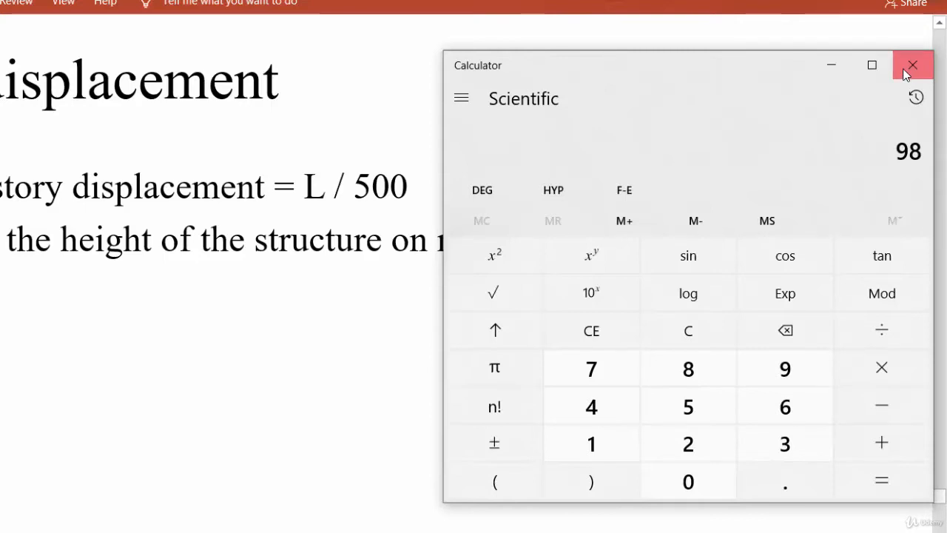
left_click(910, 66)
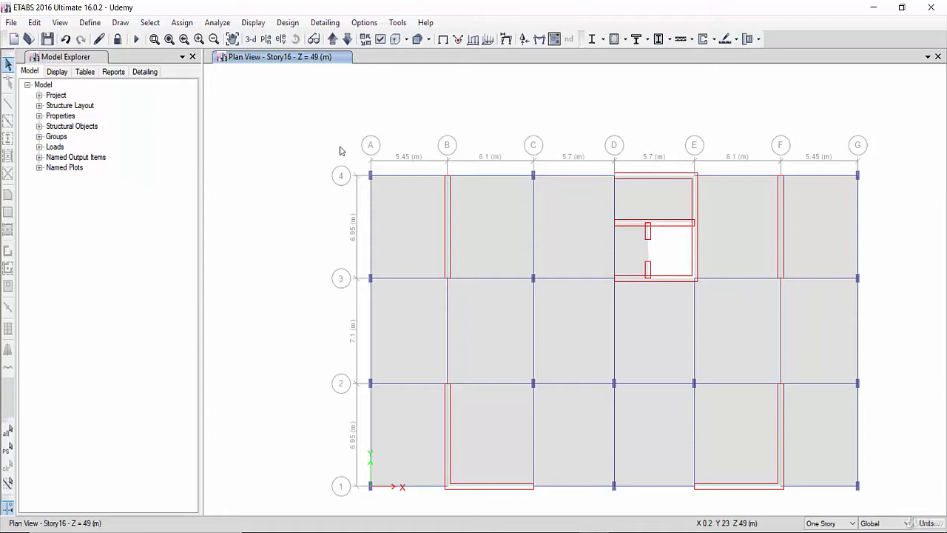
- Open the story response plots in ETABS and display the maximum story displacement for load case Specx
left_click(252, 23)
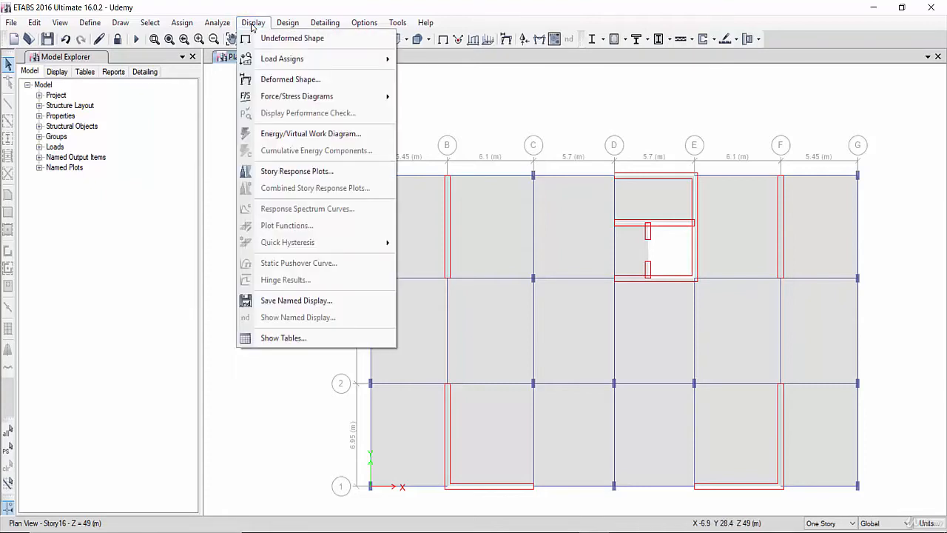
left_click(289, 172)
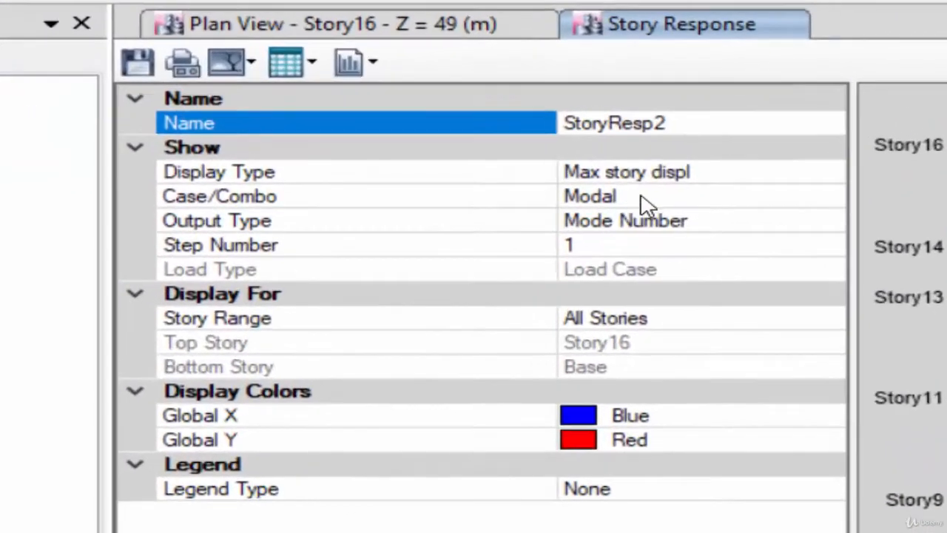
left_click(388, 129)
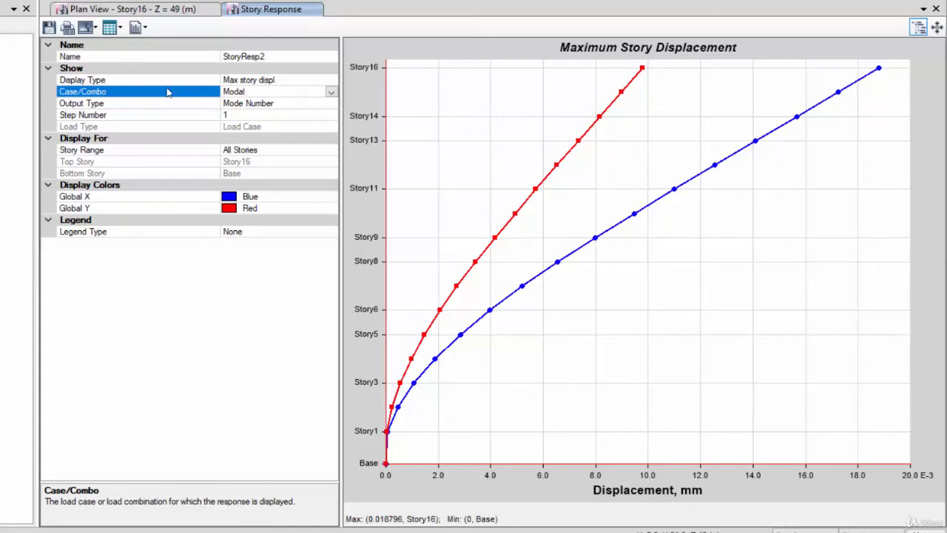
left_click(331, 91)
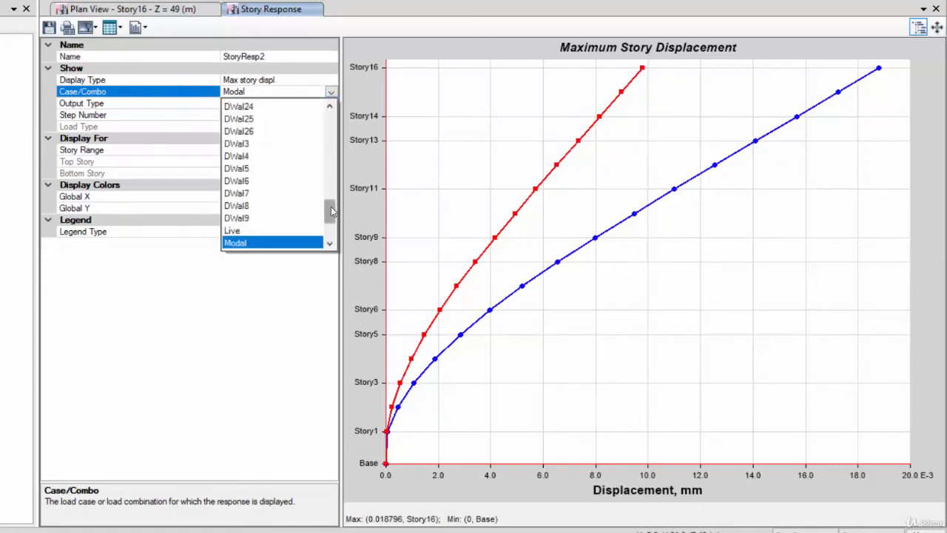
left_click_drag(331, 212, 331, 225)
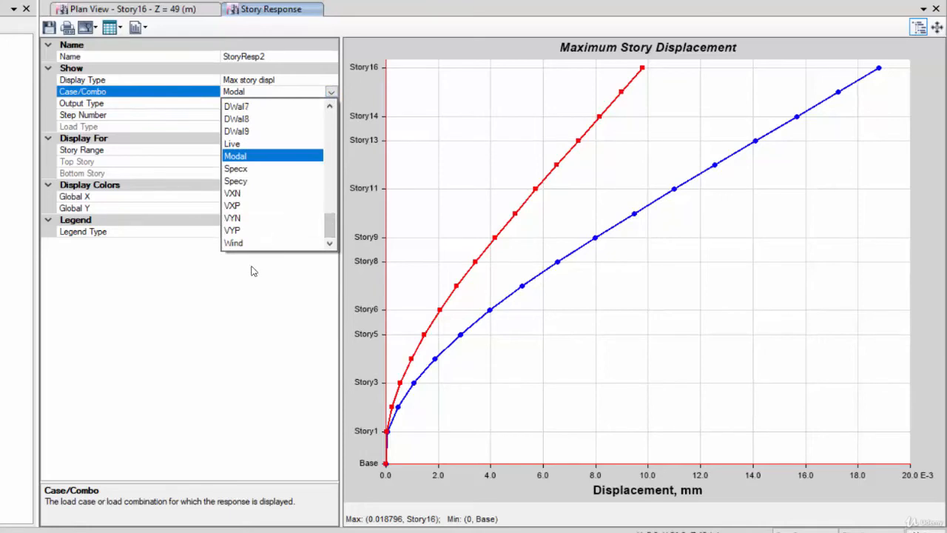
left_click(245, 169)
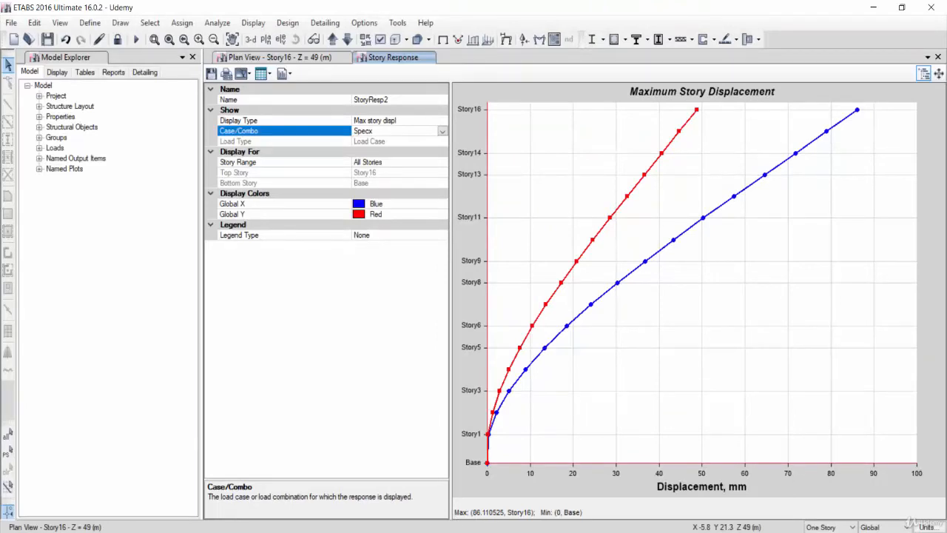
- Display the maximum story displacement plot for load case Specy
key("alt+Tab")
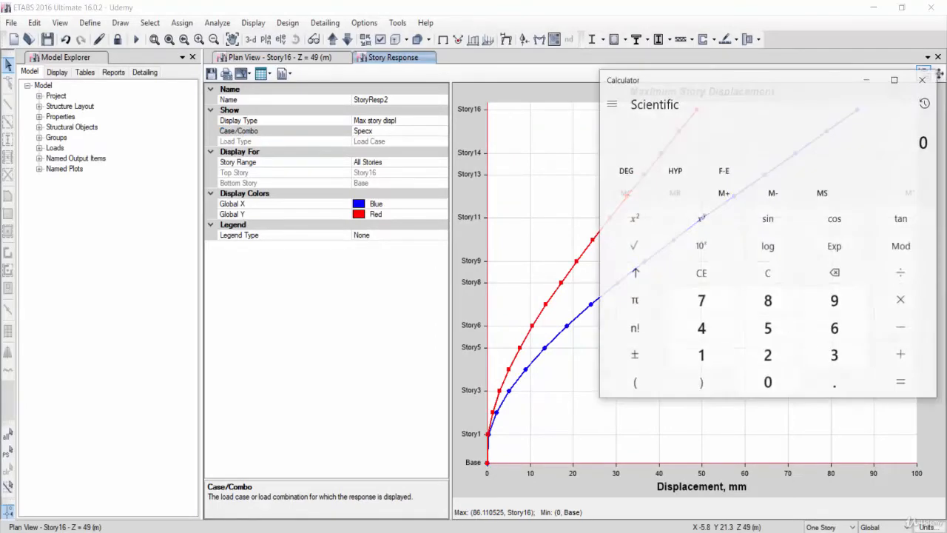
key("alt+Tab")
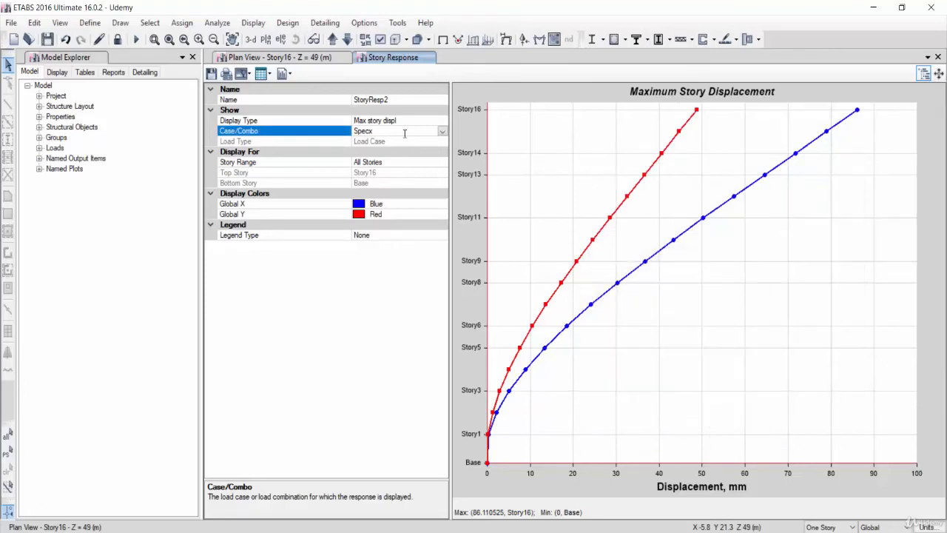
left_click(442, 131)
scroll(383, 244, "down", 1)
left_click(374, 250)
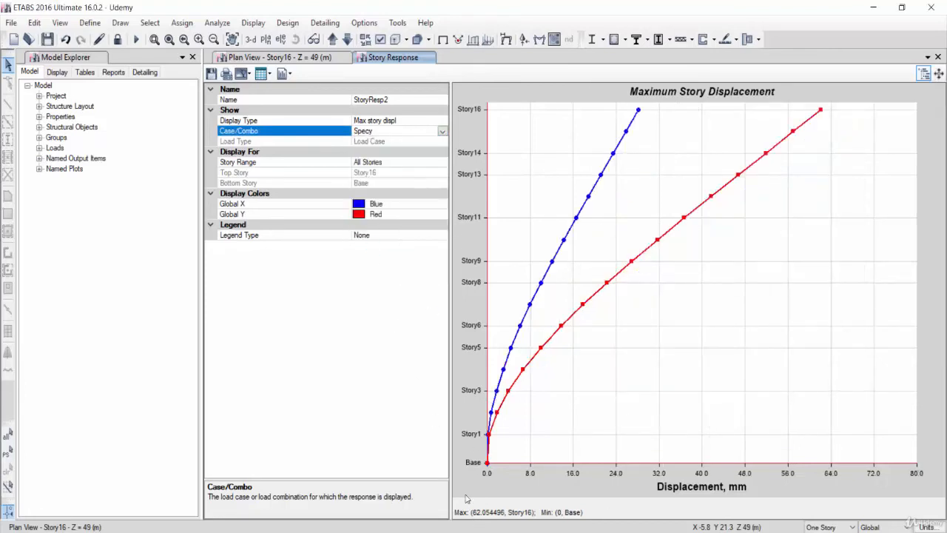
- Display the maximum story displacement plot for load case VXN, followed by load case VXP
left_click(442, 131)
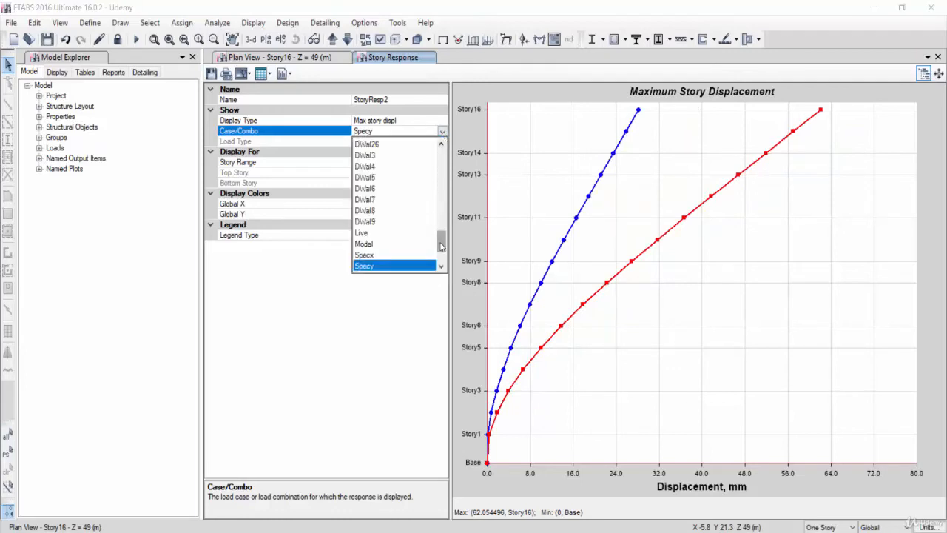
scroll(440, 244, "down", 2)
left_click(388, 221)
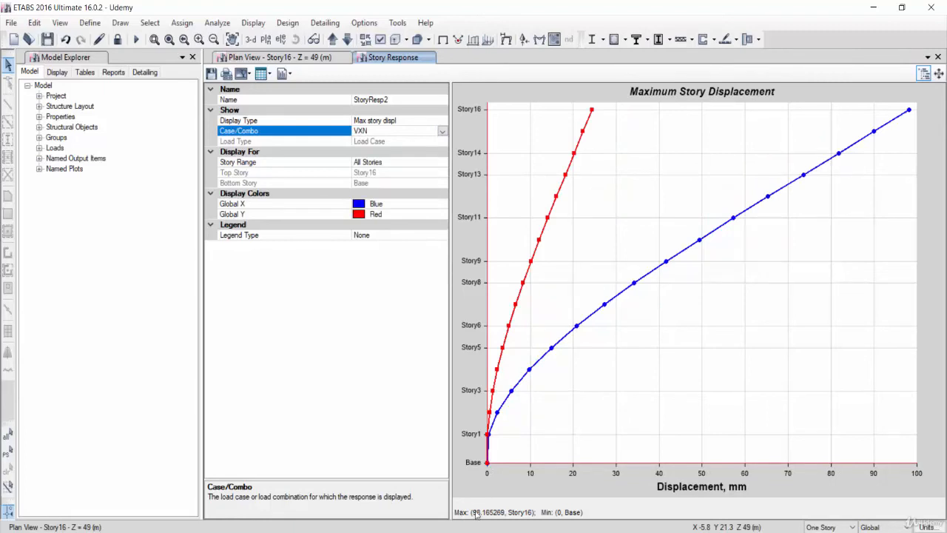
left_click(442, 131)
scroll(384, 265, "down", 2)
left_click(378, 243)
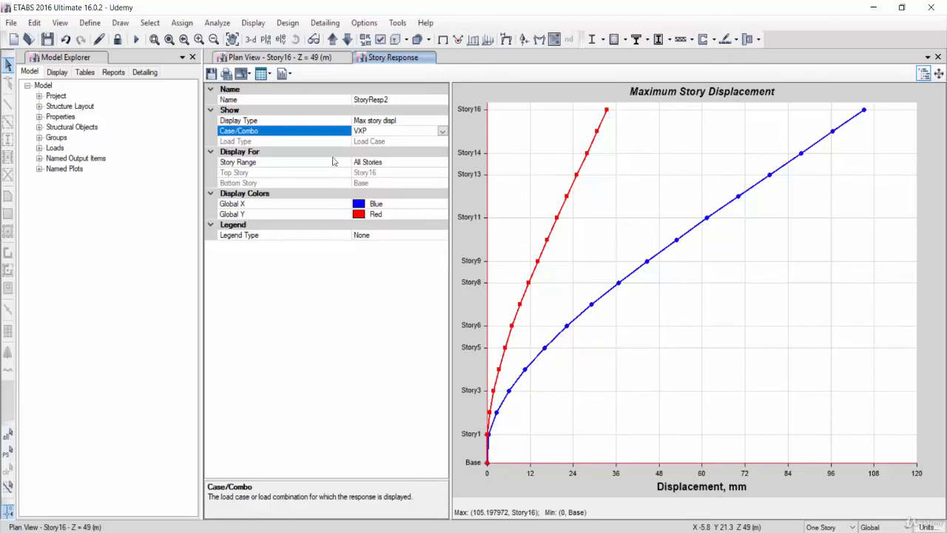
- Display the maximum story displacement for load case VYN, followed by VYP, and close the story response plot
left_click(442, 131)
left_click(443, 131)
left_click(442, 131)
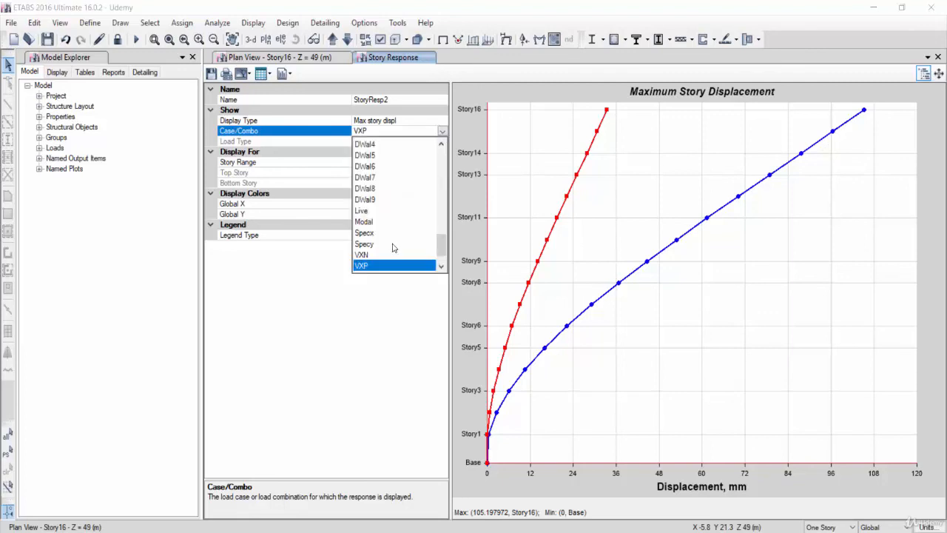
left_click(387, 244)
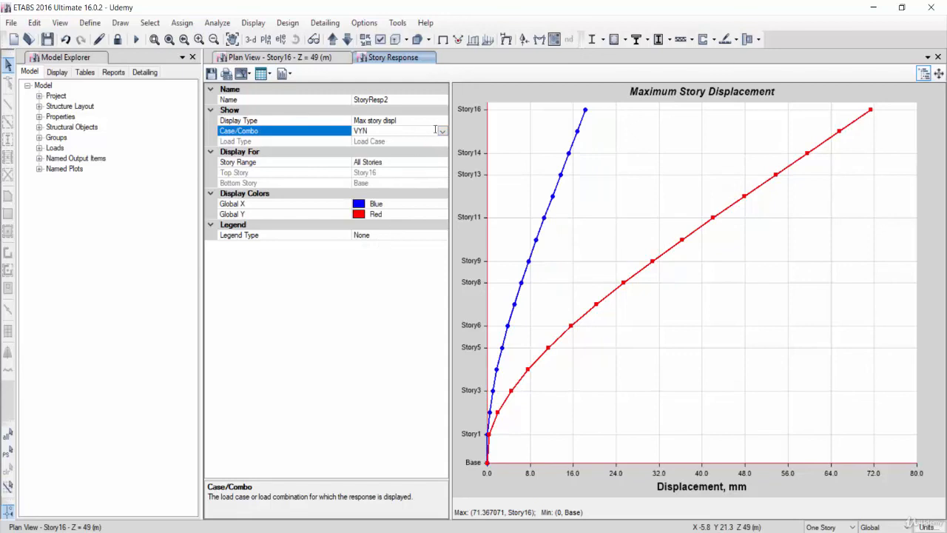
left_click(442, 131)
left_click(376, 257)
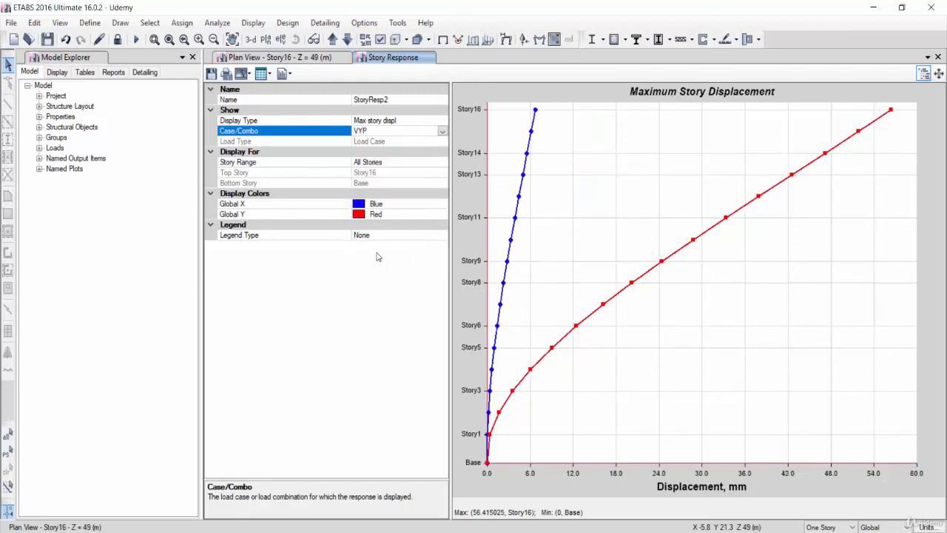
left_click(937, 57)
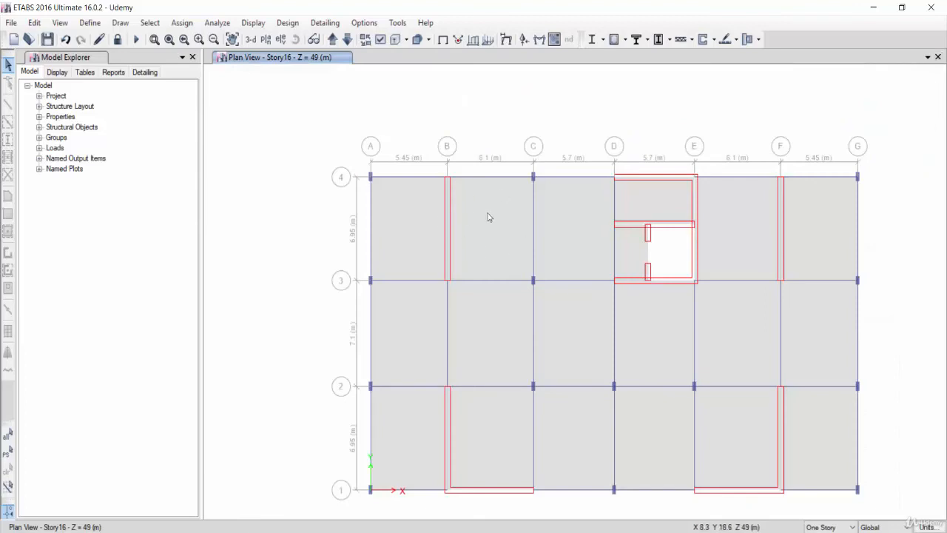